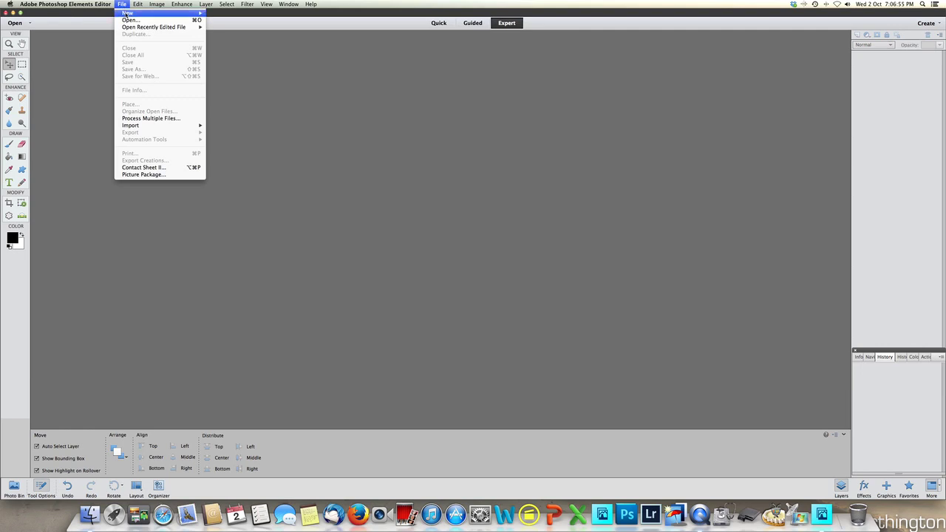
- Open beach.jpg and sky.JPG together from the work files folder
{"action": "left_click", "coordinate": [131, 20]}
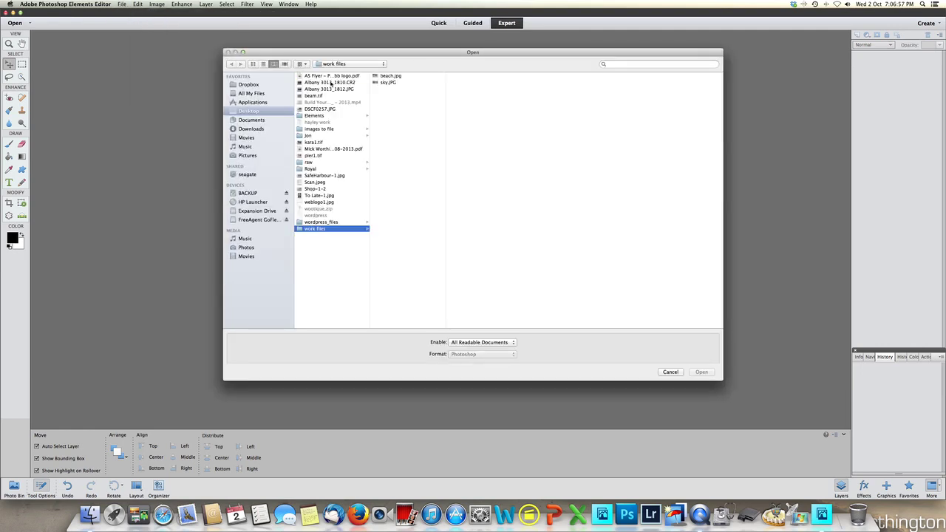
{"action": "left_click", "coordinate": [390, 77]}
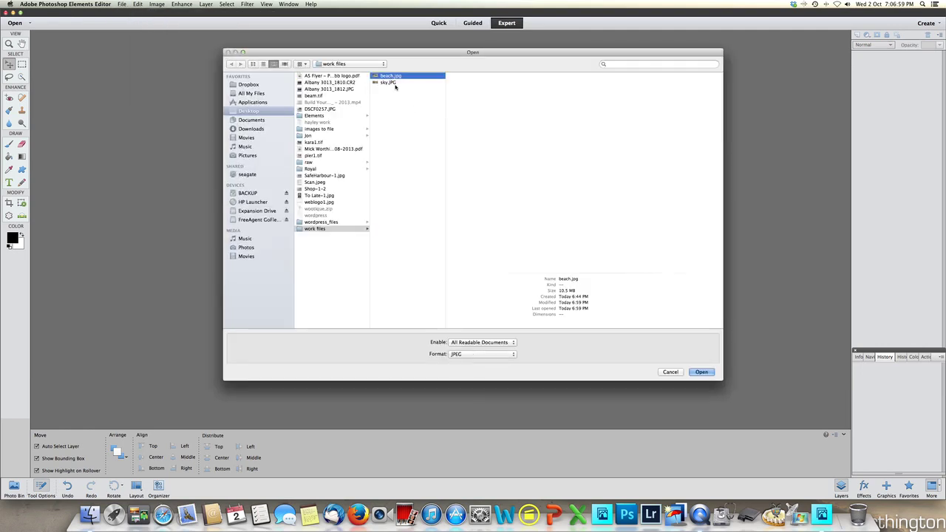
{"action": "left_click", "coordinate": [388, 83], "text": "shift"}
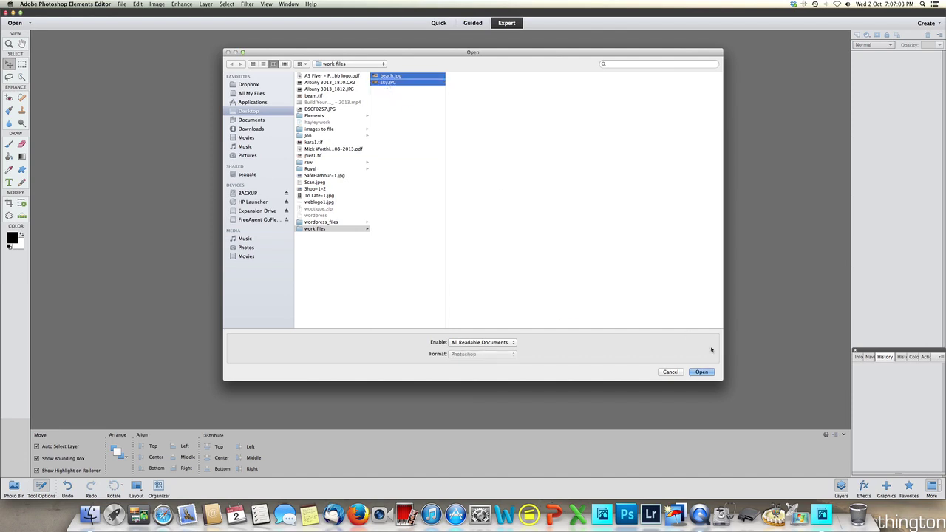
{"action": "left_click", "coordinate": [705, 372]}
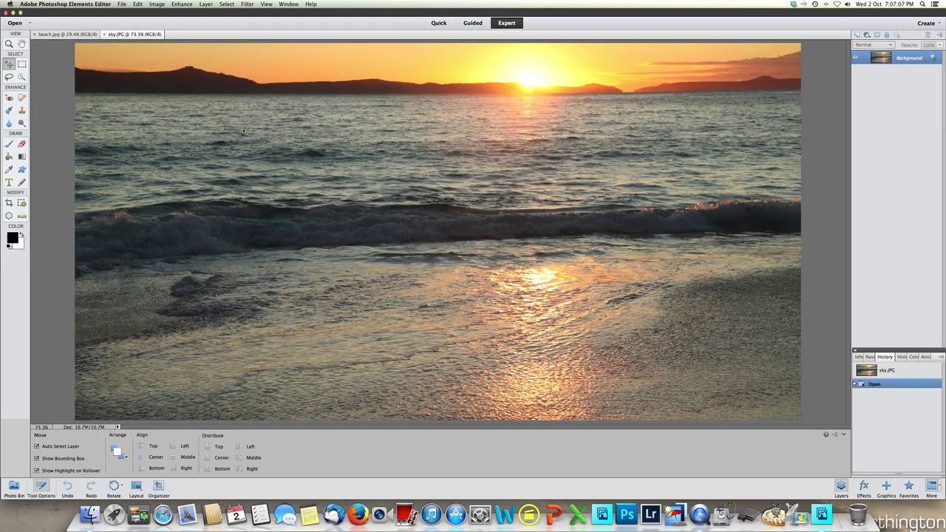
- Duplicate the Background layer of beach.jpg and select the whole sky on the copy with the Quick Selection tool as a new selection
{"action": "left_click", "coordinate": [65, 34]}
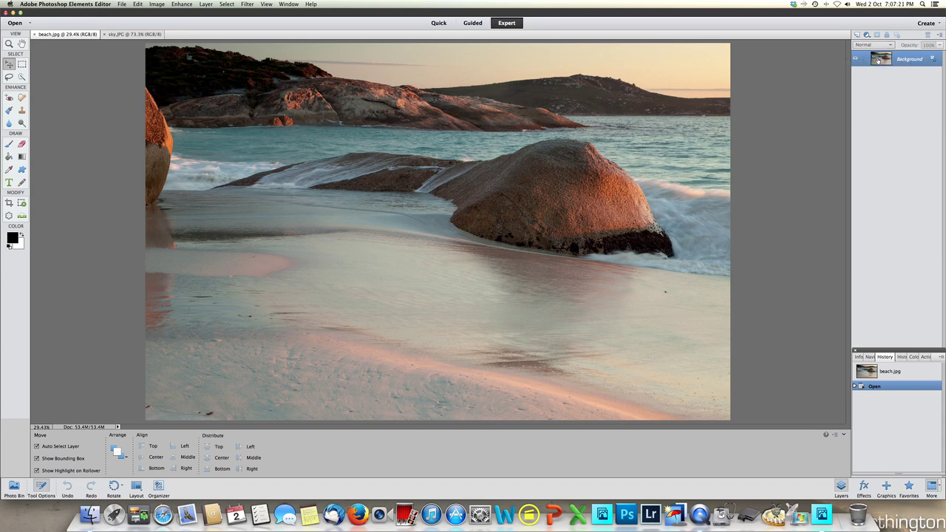
{"action": "left_click_drag", "start_coordinate": [878, 61], "coordinate": [881, 36]}
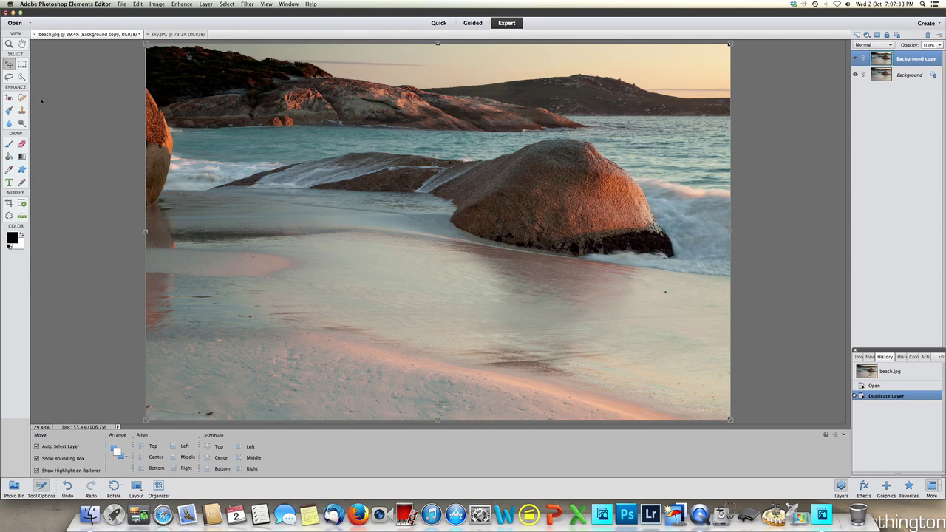
{"action": "left_click", "coordinate": [22, 77]}
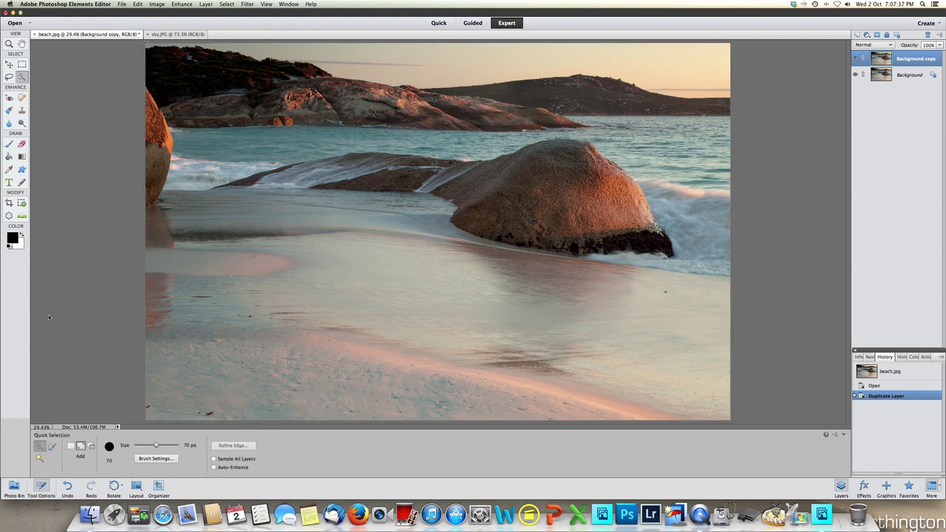
{"action": "left_click", "coordinate": [71, 446]}
{"action": "left_click", "coordinate": [80, 447]}
{"action": "left_click", "coordinate": [91, 447]}
{"action": "left_click", "coordinate": [70, 447]}
{"action": "left_click", "coordinate": [713, 68]}
{"action": "left_click_drag", "start_coordinate": [713, 68], "coordinate": [666, 68]}
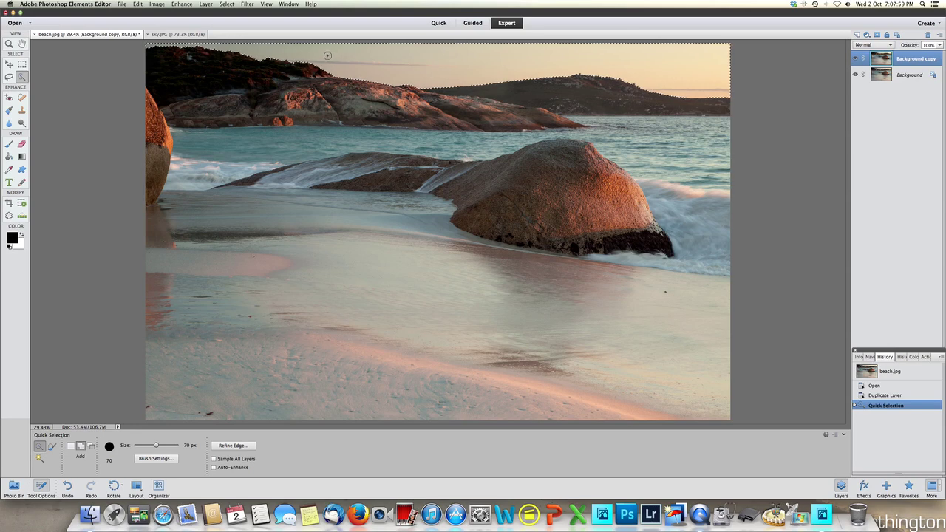
- Apply Refine Edge to the sky selection with the default settings, output as a selection, and delete the selected sky from Background copy
{"action": "left_click", "coordinate": [240, 448]}
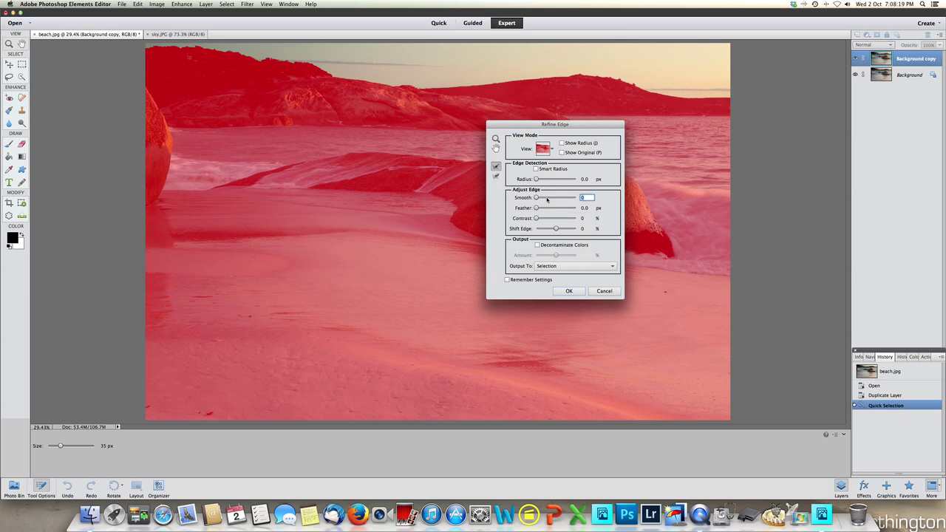
{"action": "left_click", "coordinate": [569, 290]}
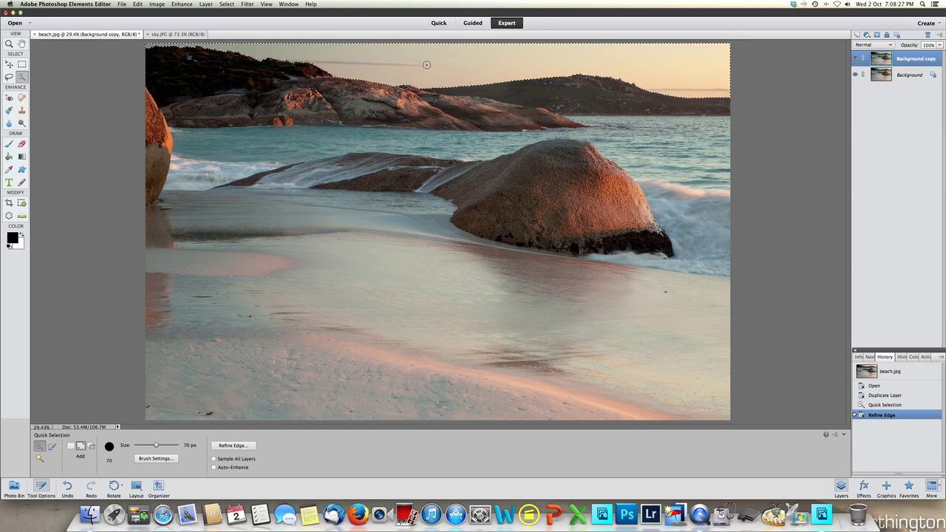
{"action": "key", "text": "Delete"}
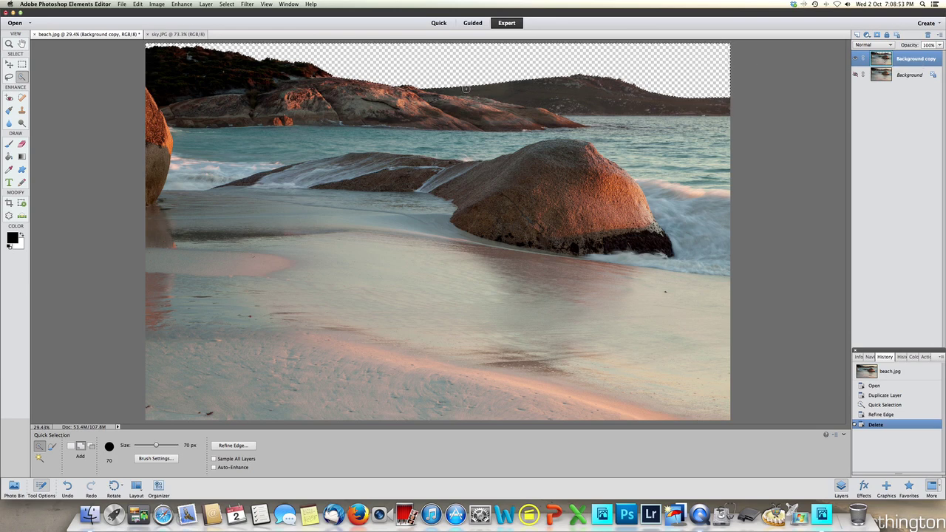
- Copy the entire sky.JPG image and paste it into beach.jpg as a new layer
{"action": "left_click", "coordinate": [175, 35]}
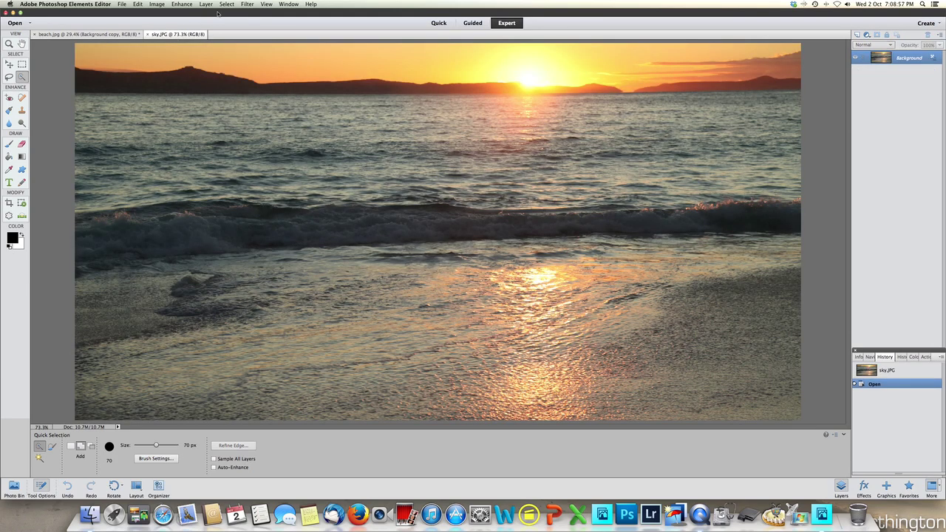
{"action": "left_click", "coordinate": [226, 5]}
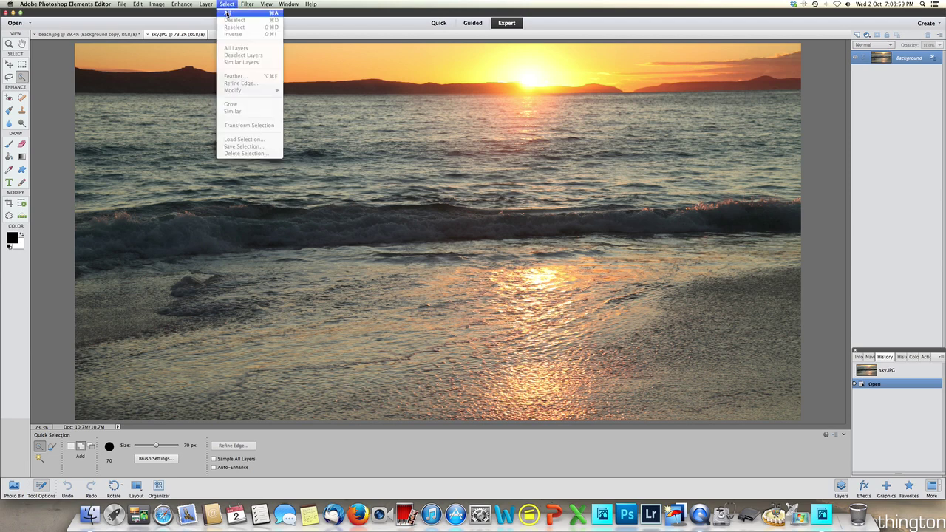
{"action": "left_click", "coordinate": [227, 12]}
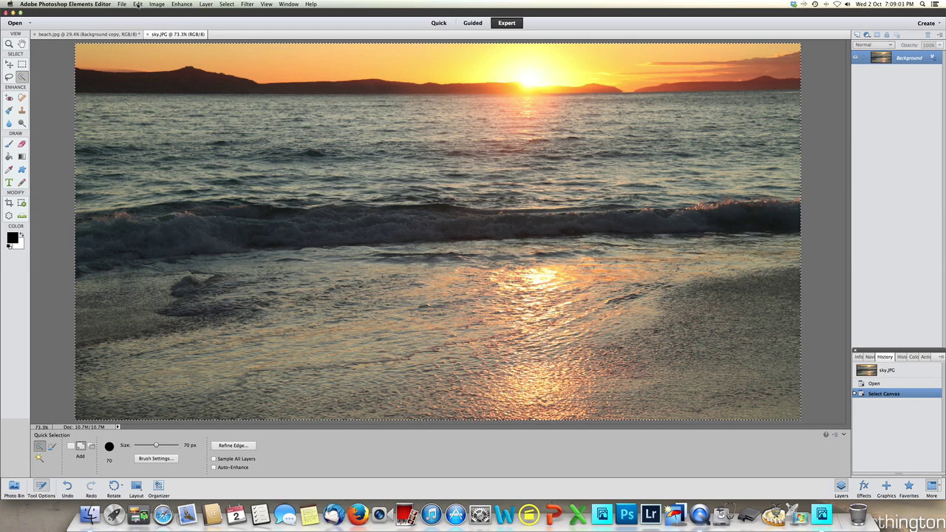
{"action": "left_click", "coordinate": [138, 5]}
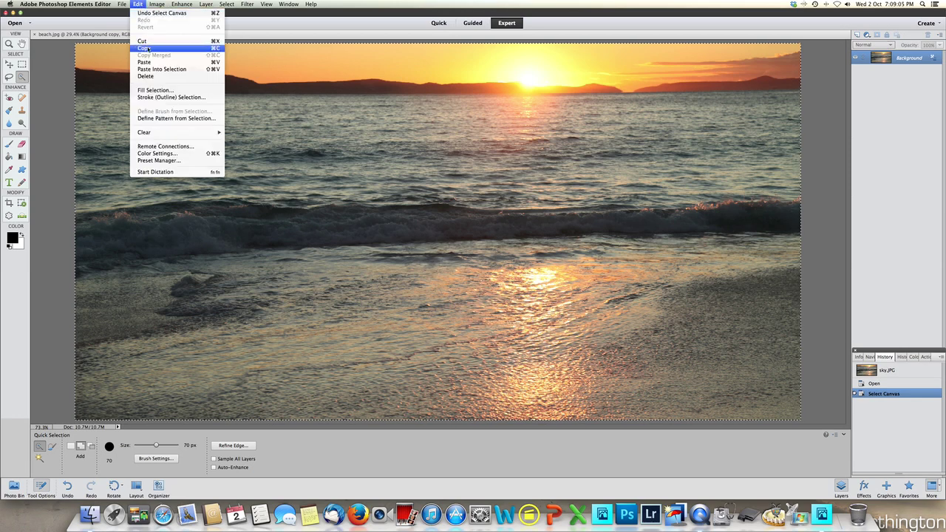
{"action": "left_click", "coordinate": [145, 48]}
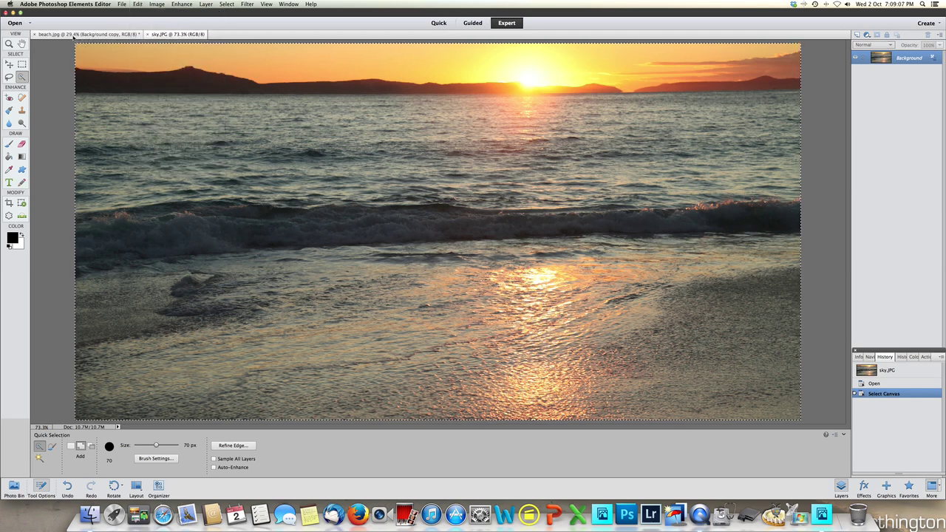
{"action": "left_click", "coordinate": [73, 36]}
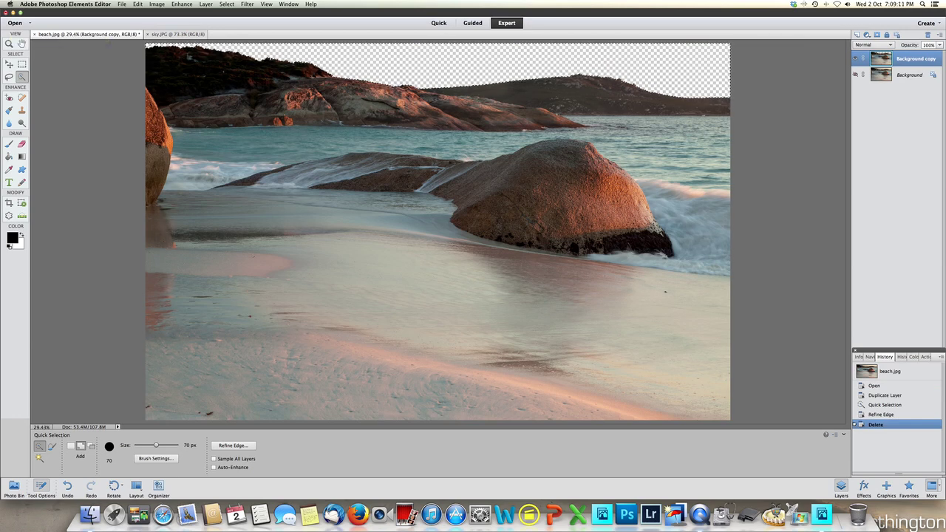
{"action": "left_click", "coordinate": [138, 4]}
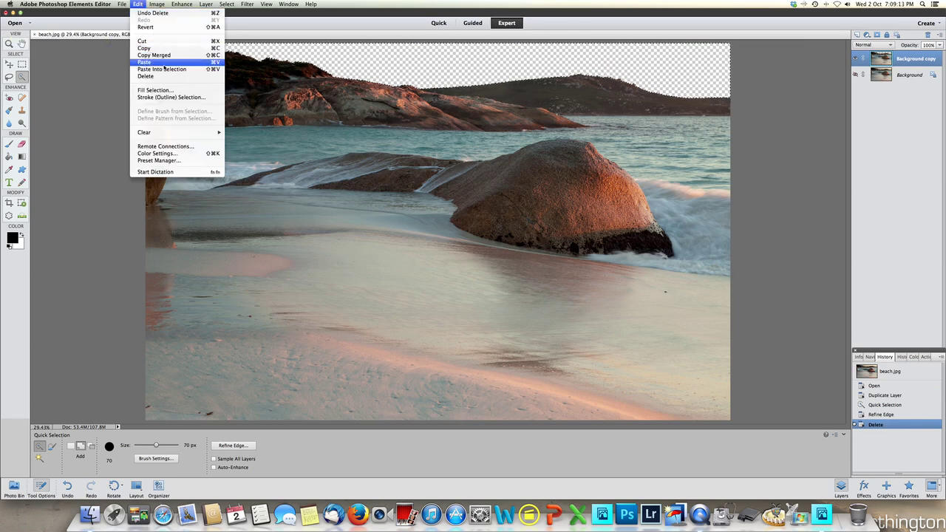
{"action": "left_click", "coordinate": [164, 63]}
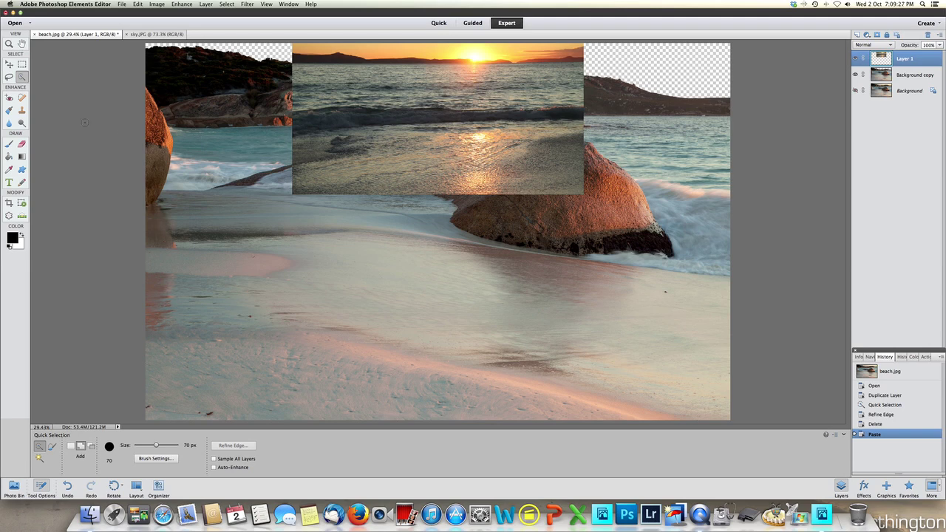
- Stretch the pasted sunset layer horizontally to the full width of the beach image, about 200% wide, keeping its height at 100%
{"action": "left_click", "coordinate": [9, 65]}
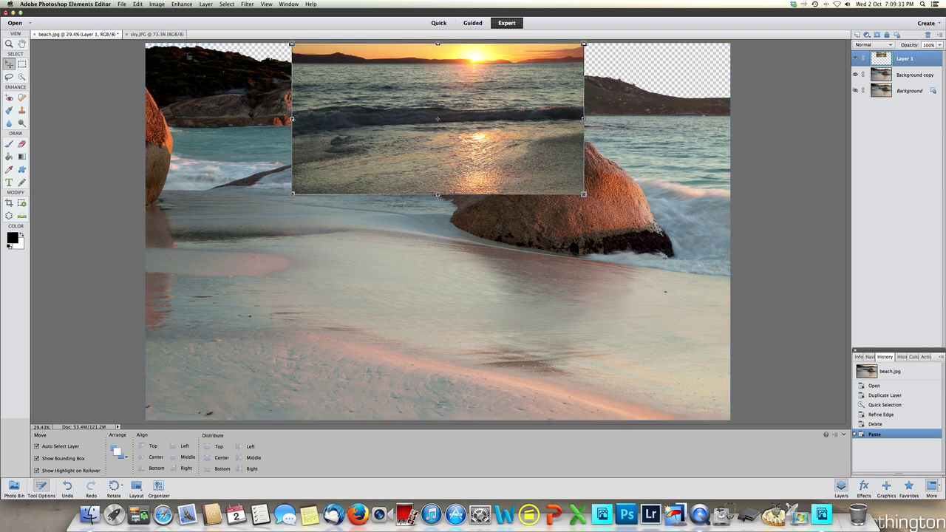
{"action": "left_click_drag", "start_coordinate": [292, 119], "coordinate": [145, 118]}
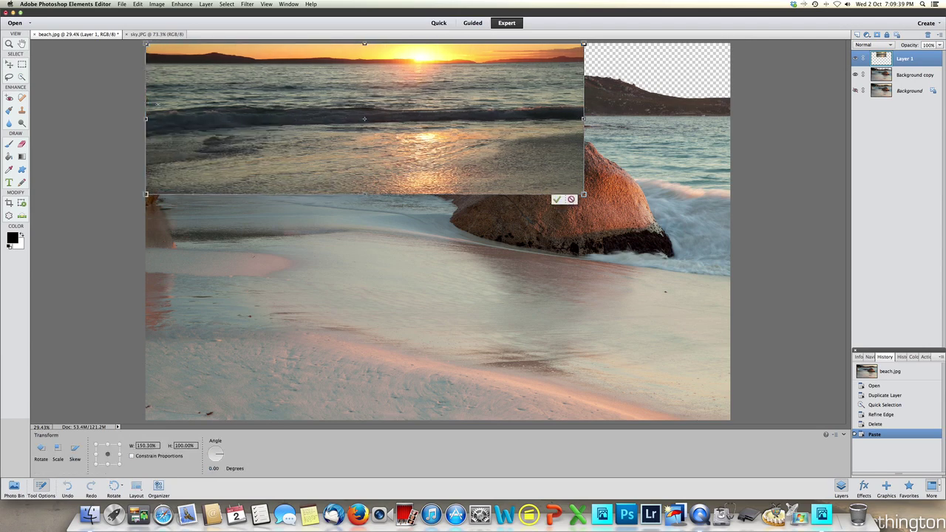
{"action": "left_click_drag", "start_coordinate": [584, 118], "coordinate": [730, 123]}
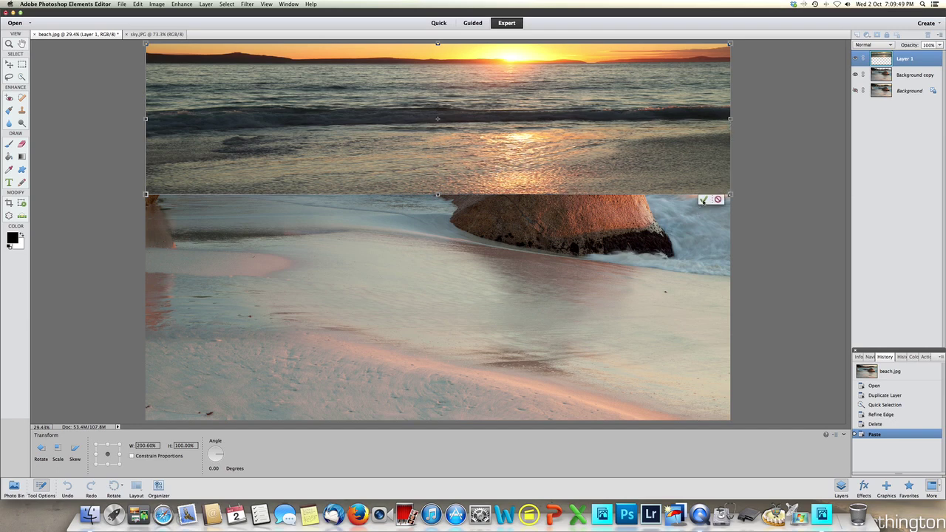
{"action": "left_click", "coordinate": [703, 200]}
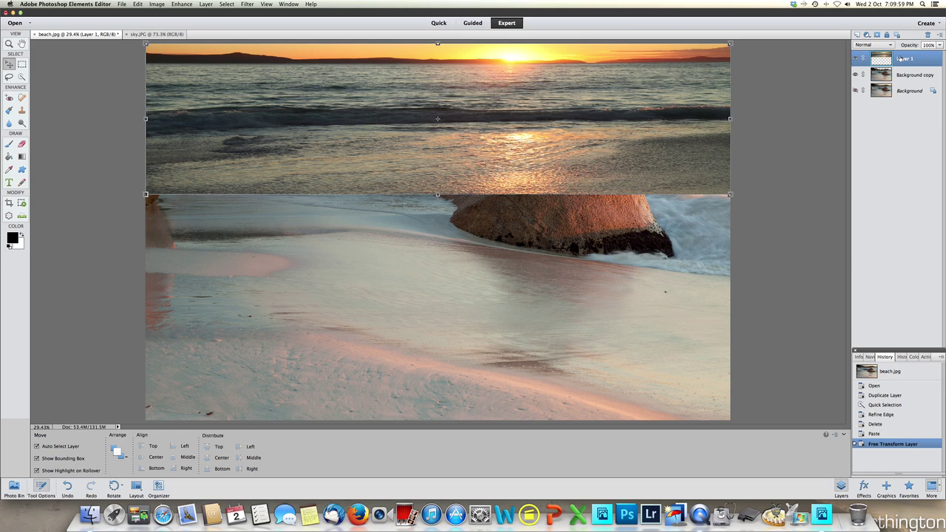
- Move Layer 1 beneath Background copy and toggle its visibility to compare the new sky with the original, leaving it shown
{"action": "left_click_drag", "start_coordinate": [901, 58], "coordinate": [899, 80]}
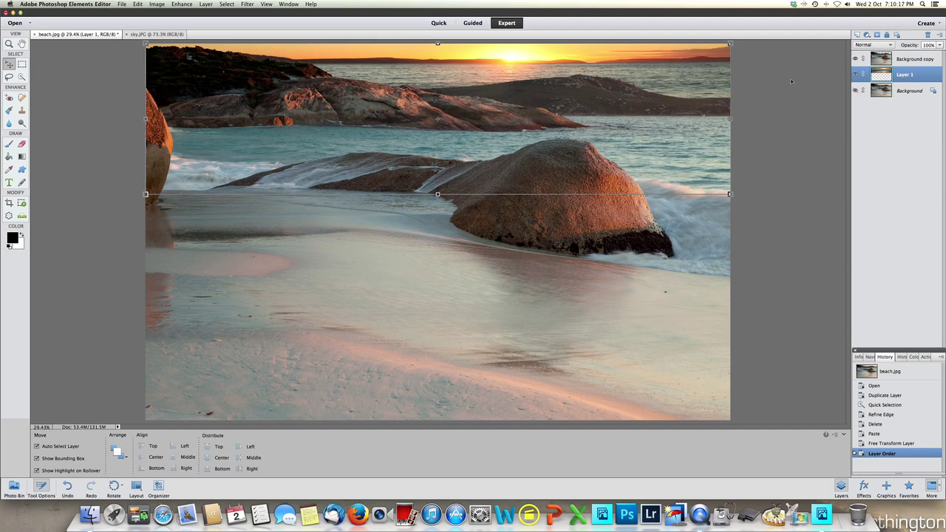
{"action": "left_click", "coordinate": [856, 75]}
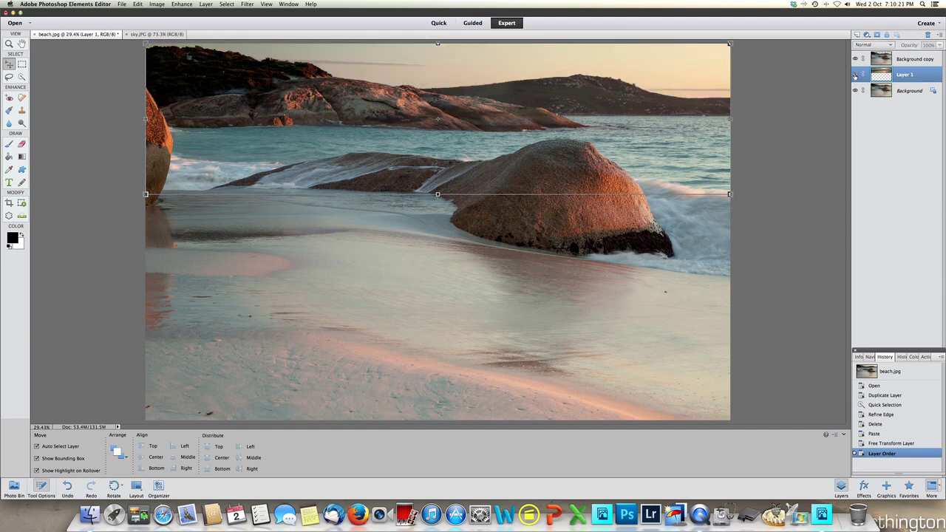
{"action": "left_click", "coordinate": [856, 75]}
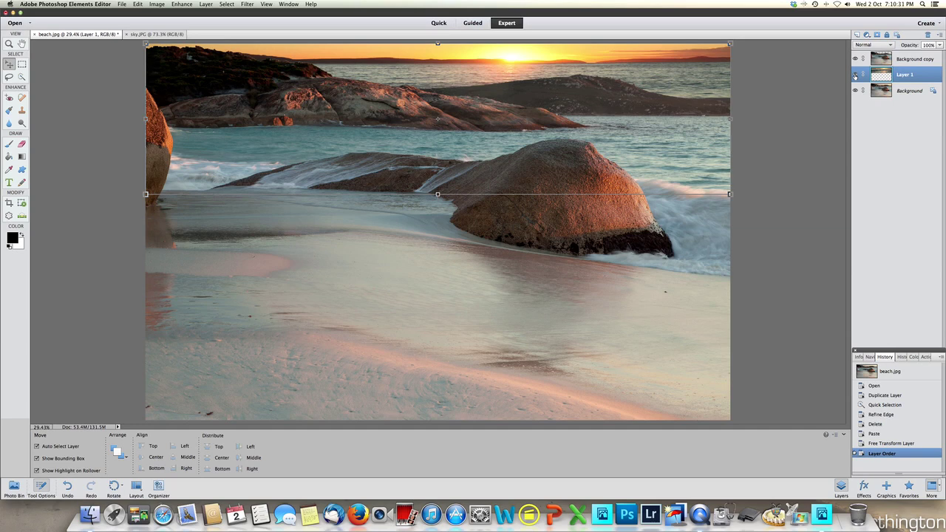
{"action": "left_click", "coordinate": [856, 75]}
{"action": "left_click", "coordinate": [856, 75]}
{"action": "left_click", "coordinate": [855, 74]}
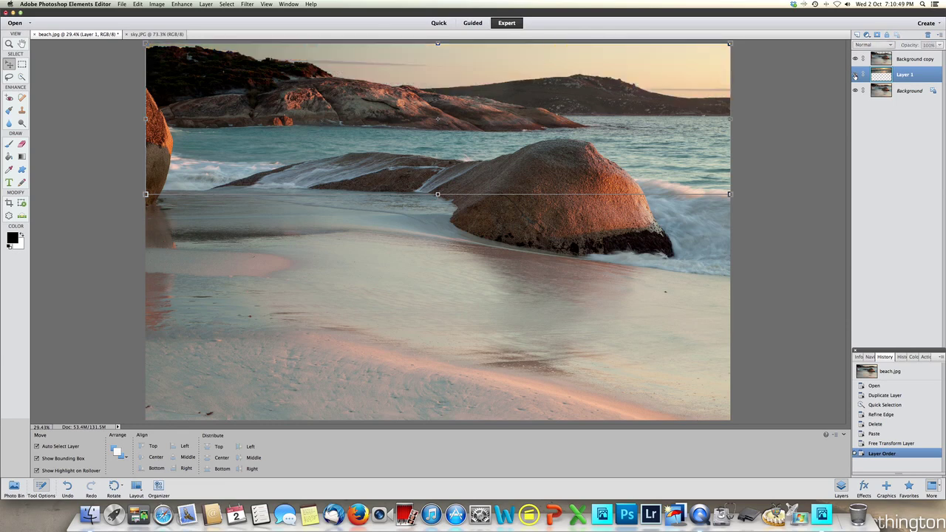
{"action": "left_click", "coordinate": [855, 75]}
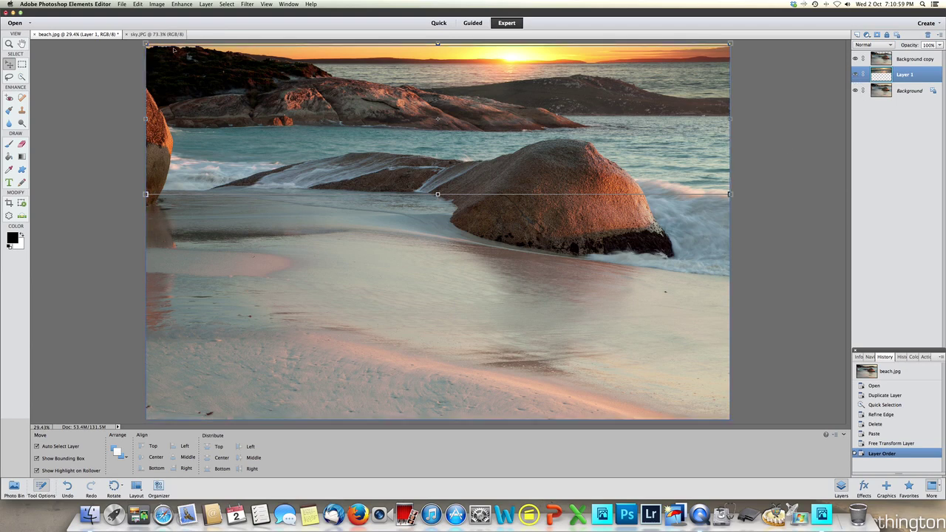
- Flatten the image and crop away the lower strip of sand and the partial rock along the photo's left edge
{"action": "left_click", "coordinate": [207, 5]}
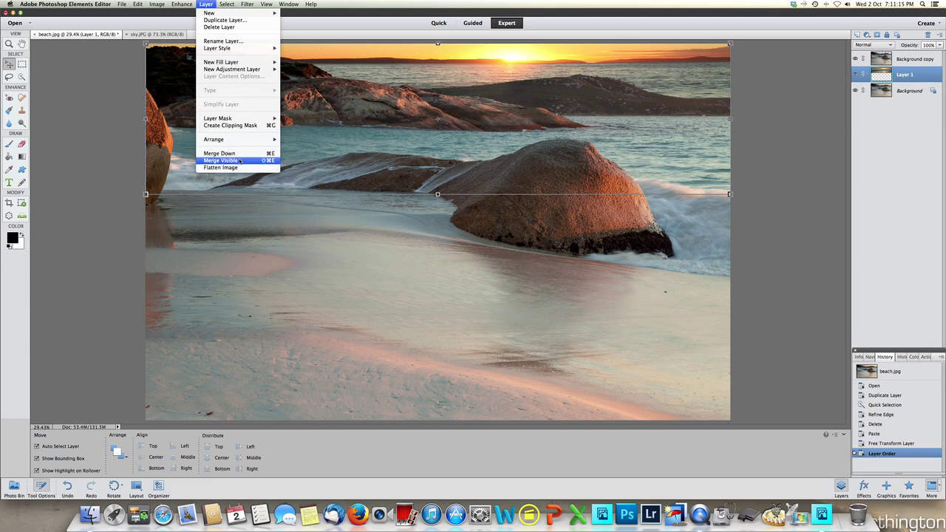
{"action": "left_click", "coordinate": [242, 168]}
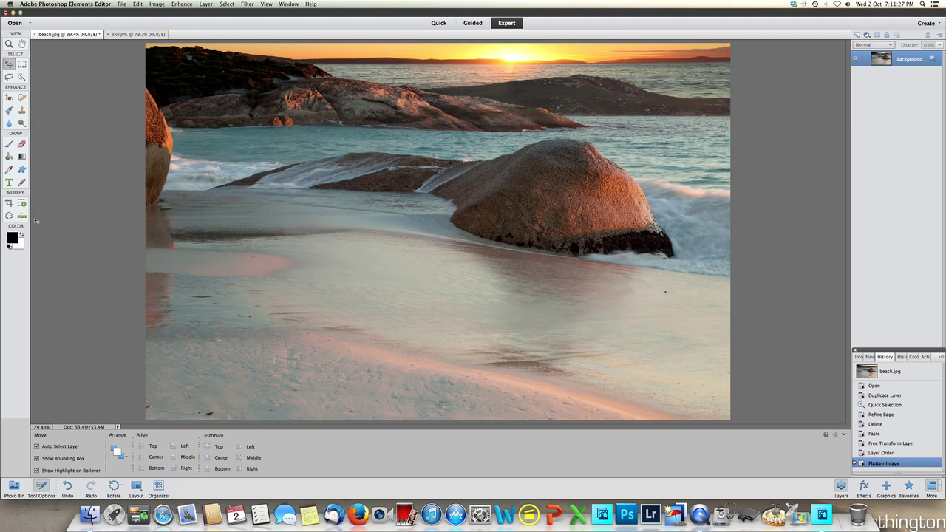
{"action": "left_click", "coordinate": [9, 204]}
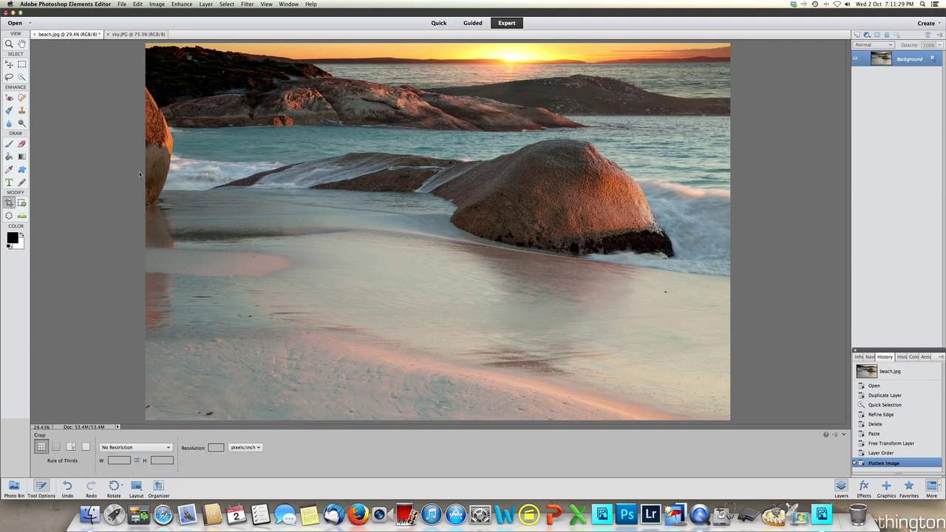
{"action": "left_click_drag", "start_coordinate": [146, 46], "coordinate": [762, 344]}
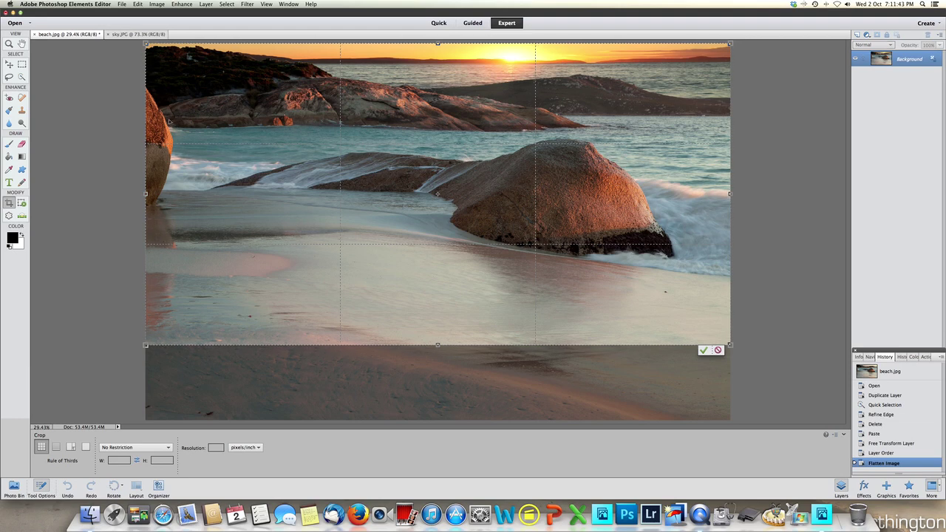
{"action": "left_click_drag", "start_coordinate": [146, 193], "coordinate": [175, 194]}
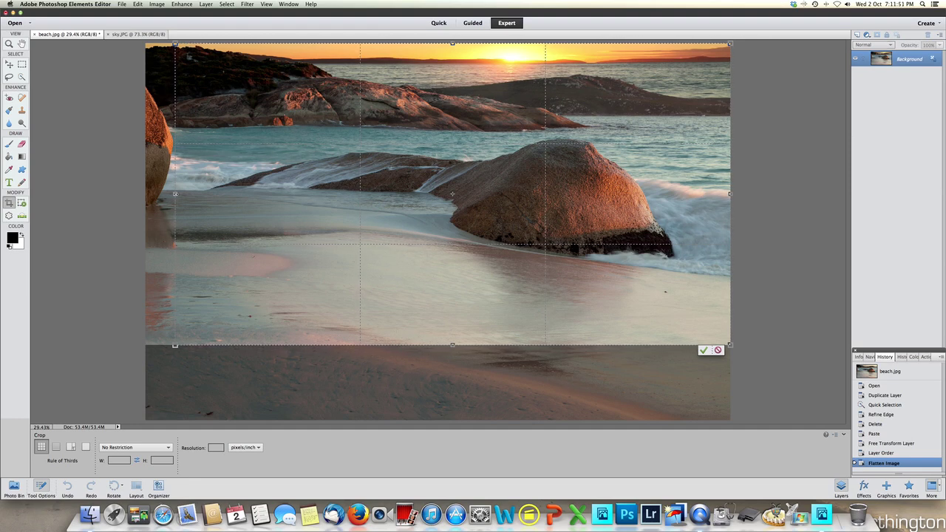
{"action": "left_click_drag", "start_coordinate": [176, 194], "coordinate": [191, 194]}
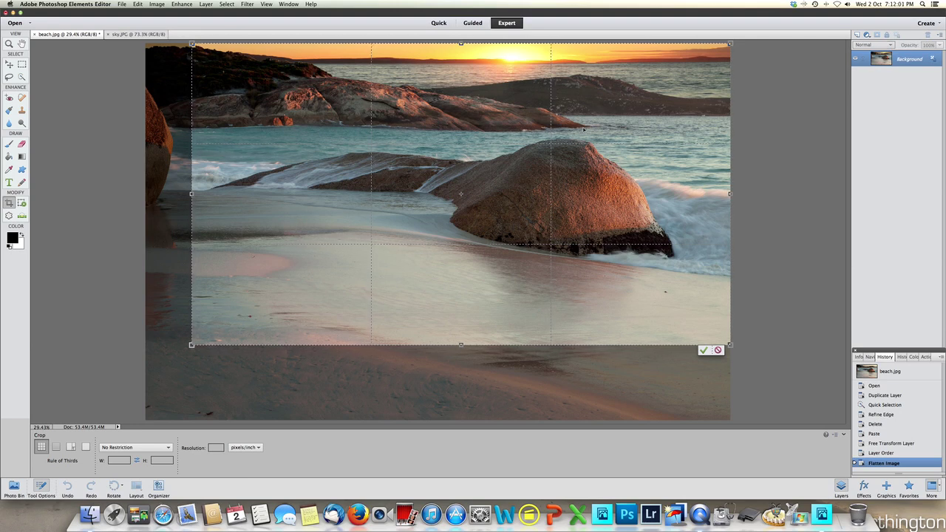
{"action": "left_click", "coordinate": [703, 350]}
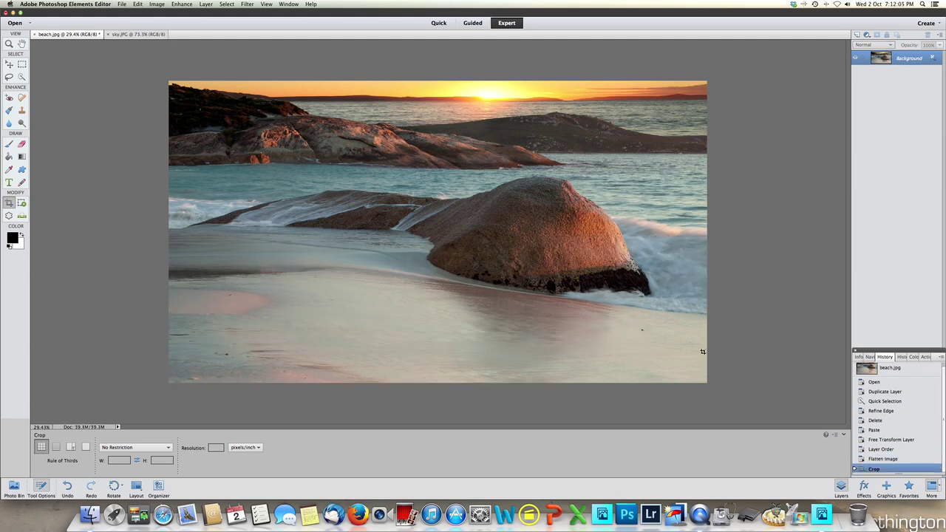